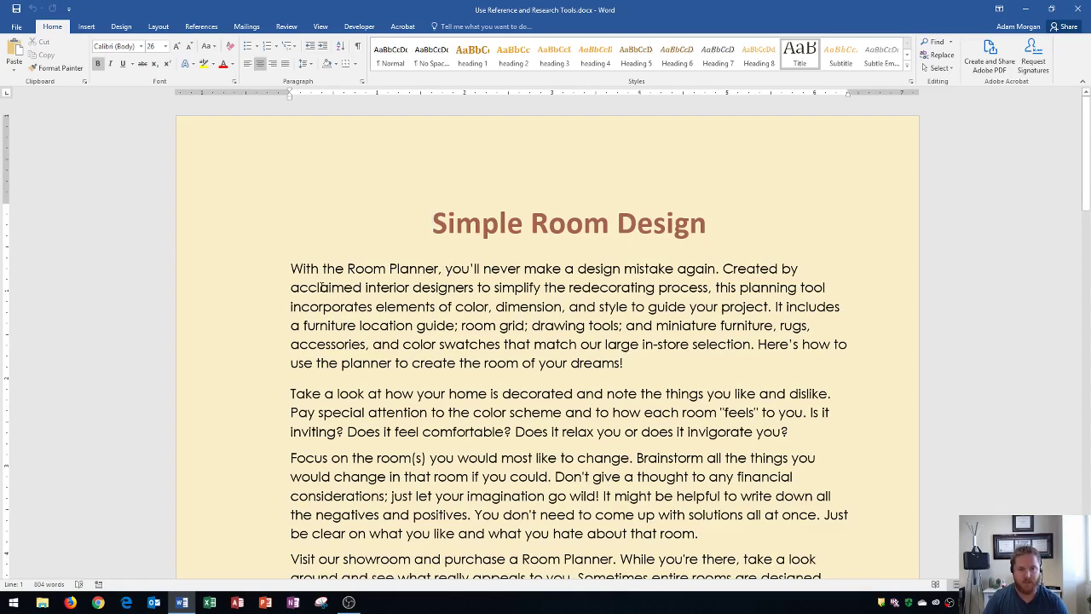
Step: Select 'acclaimed' in the first paragraph and bring up the Review tools
double_click(320, 287)
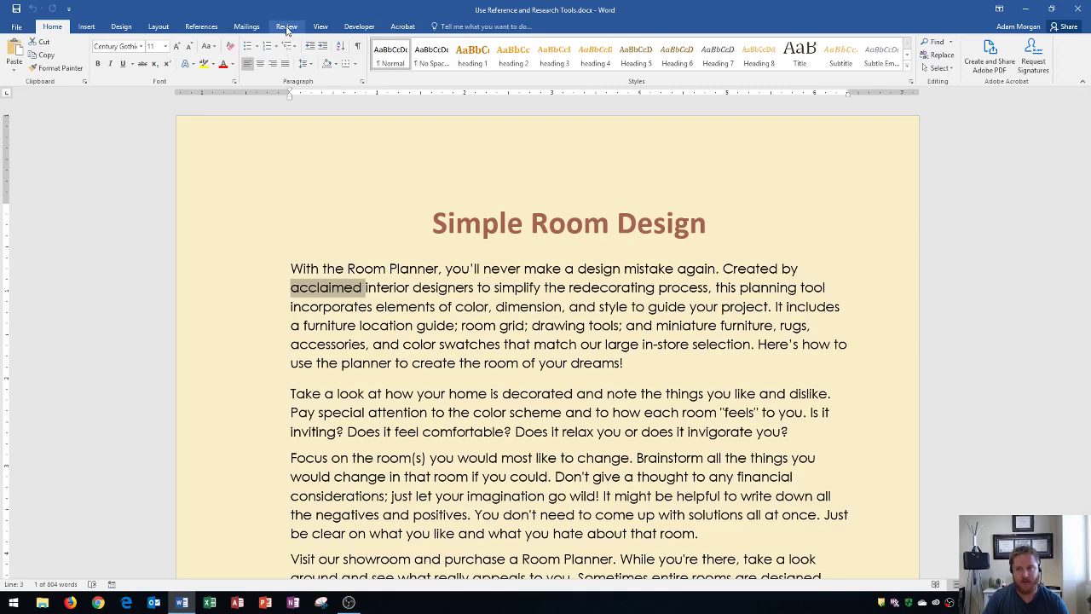
left_click(286, 27)
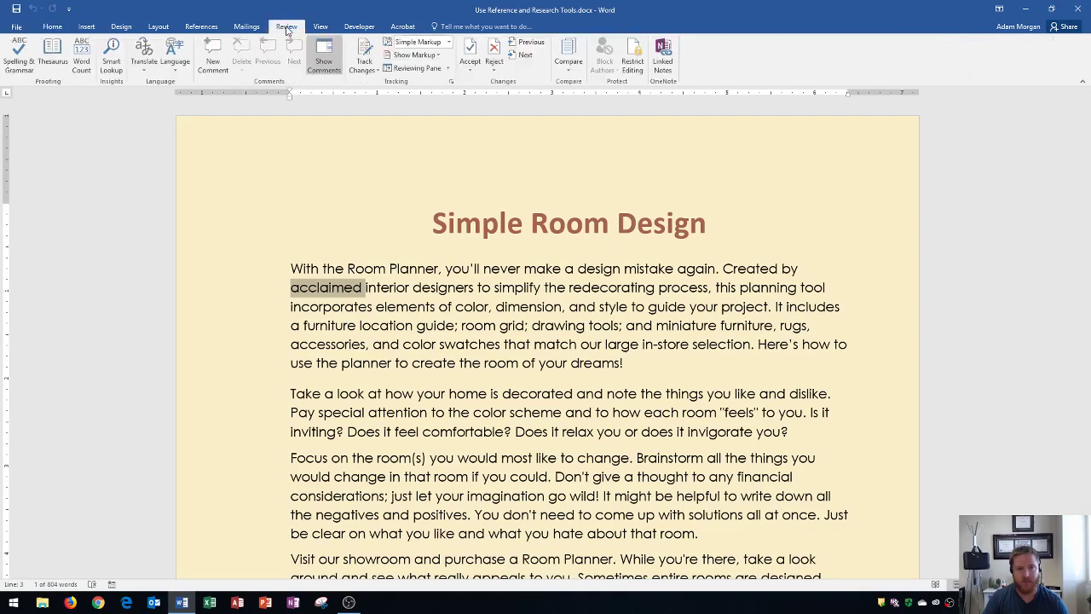
Step: Run Smart Lookup on 'acclaimed' and browse its definition, Wikipedia and web results in Insights
left_click(114, 57)
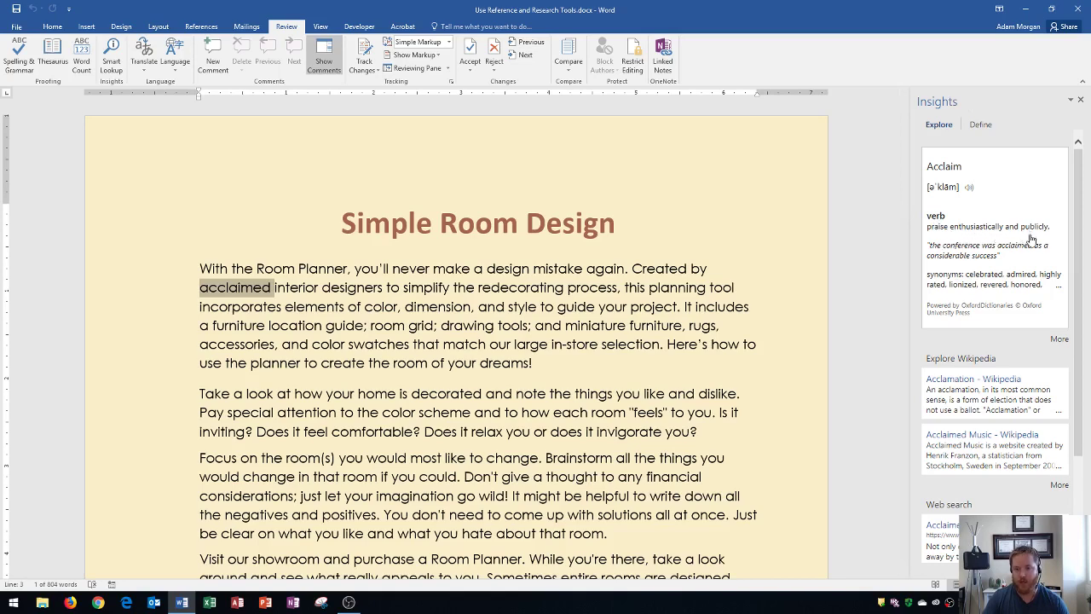
scroll(1026, 239, "down", 3)
scroll(1002, 227, "up", 3)
scroll(1002, 227, "down", 3)
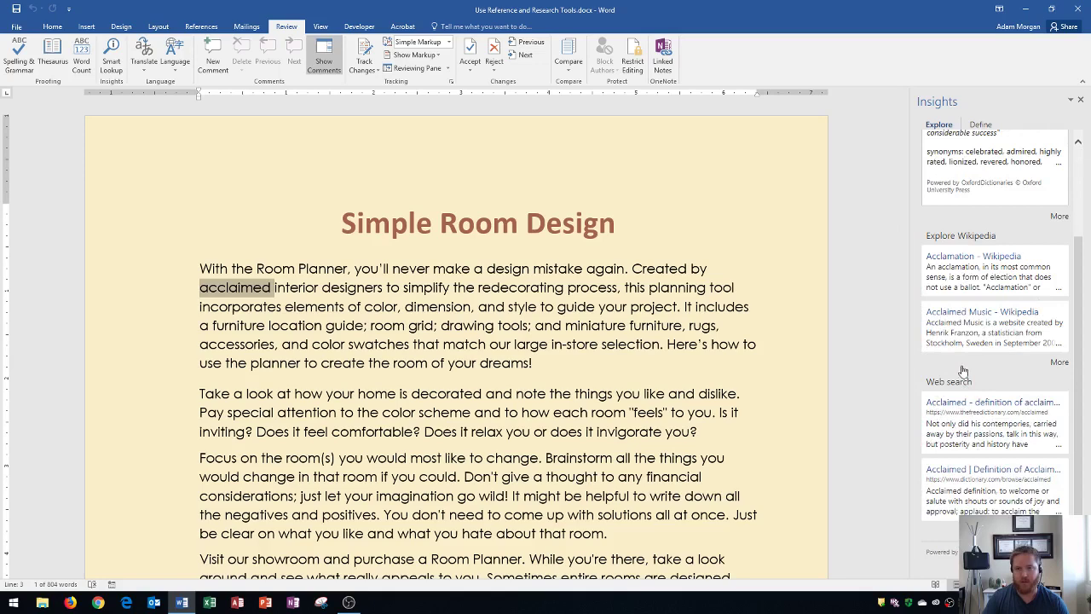
scroll(963, 300, "up", 3)
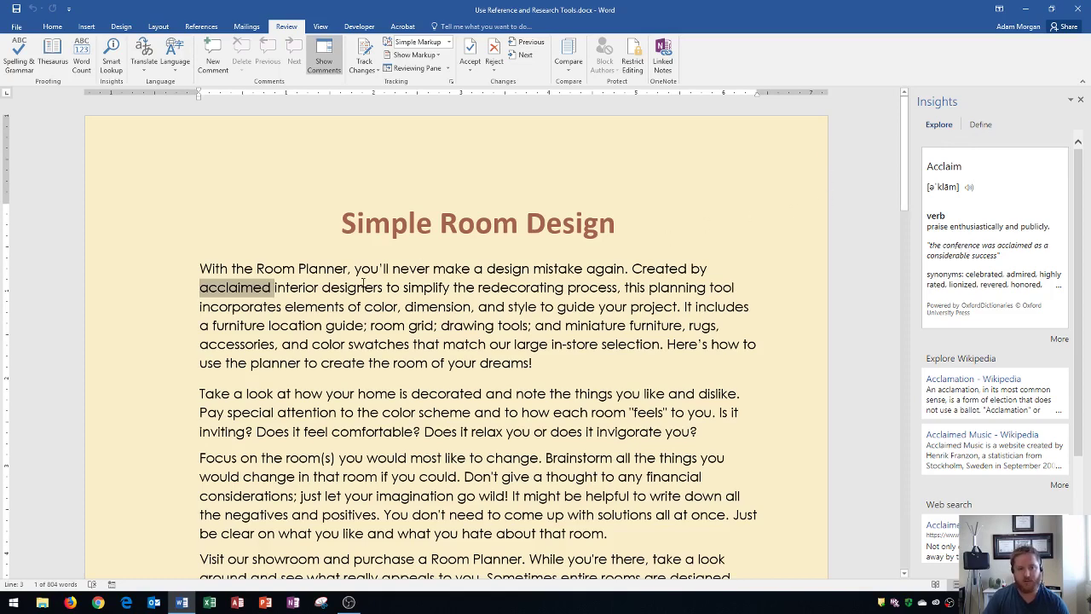
right_click(228, 290)
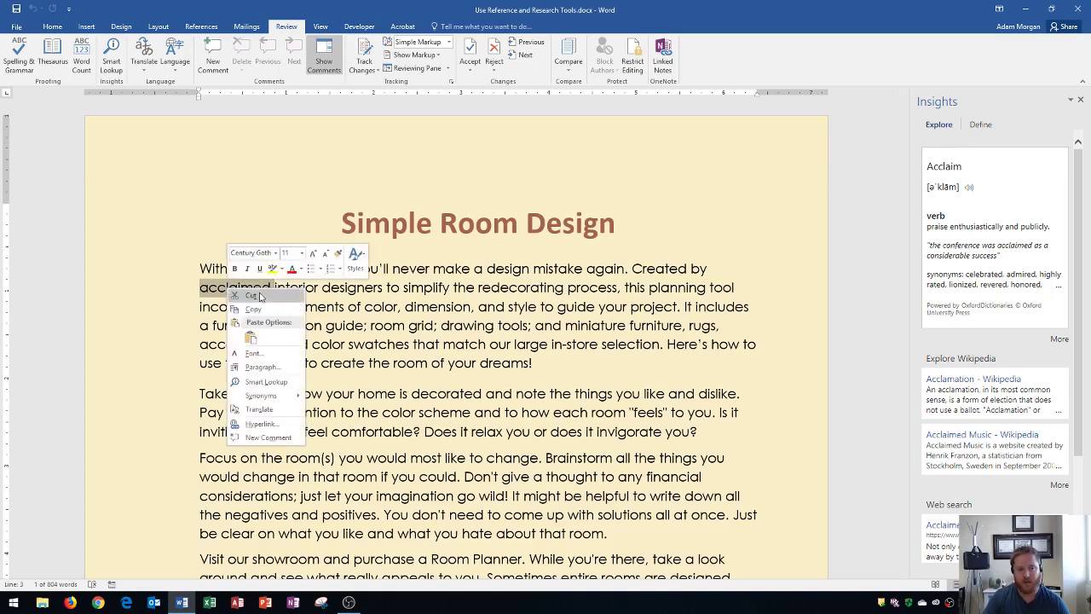
mouse_move(298, 397)
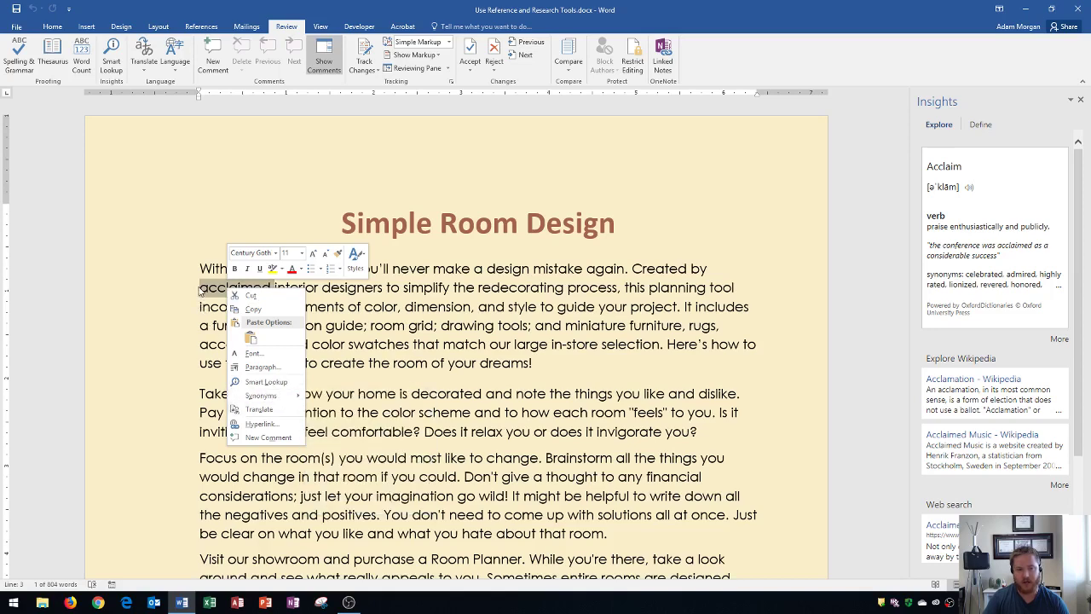
key("Escape")
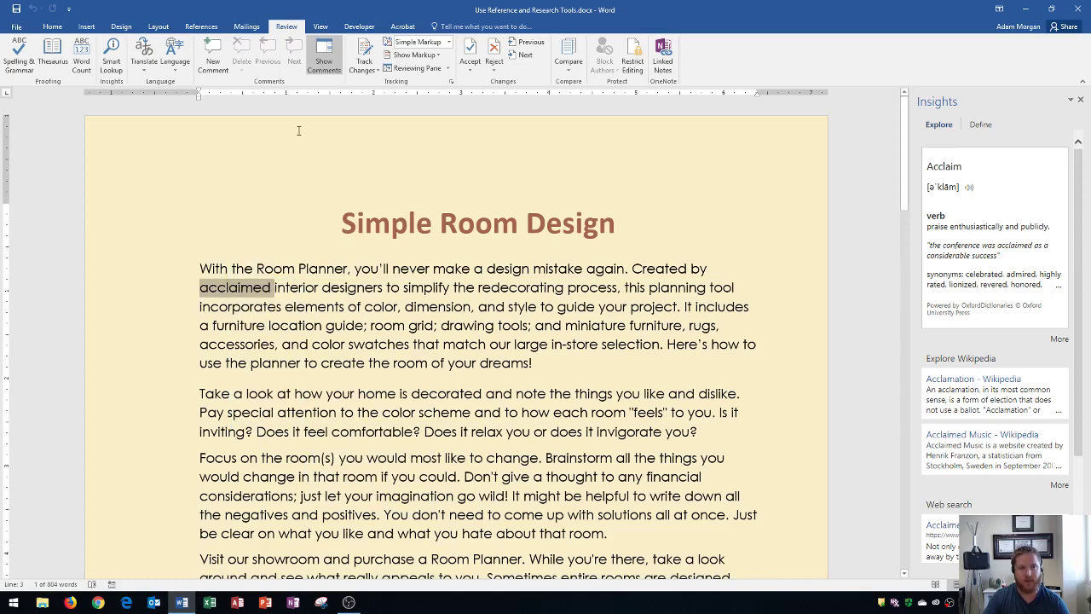
Step: Use the Thesaurus to insert 'celebrated' in place of 'acclaimed'
left_click(53, 54)
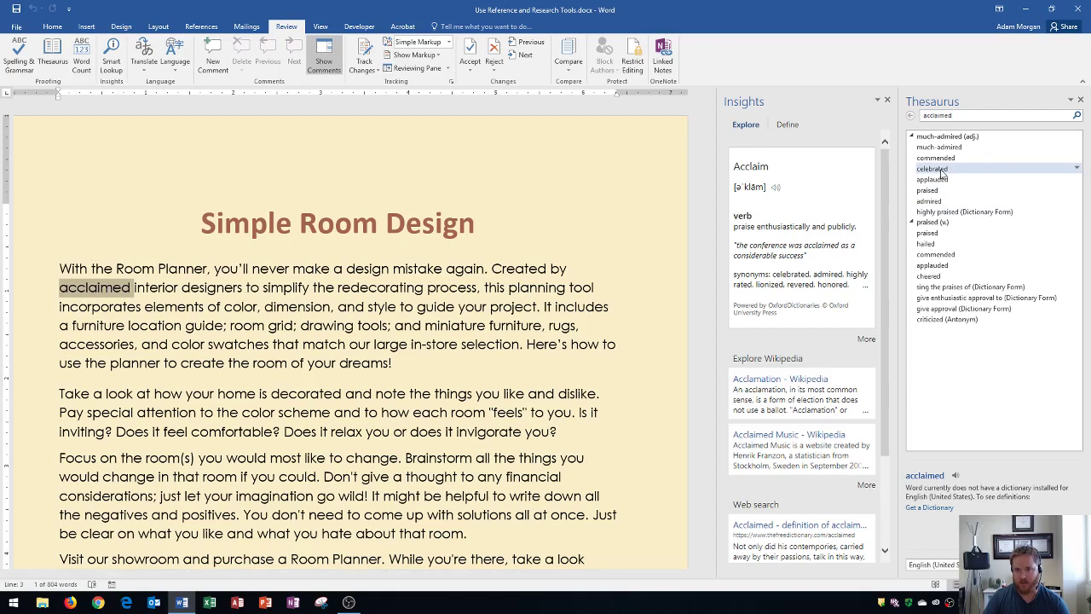
left_click(1077, 171)
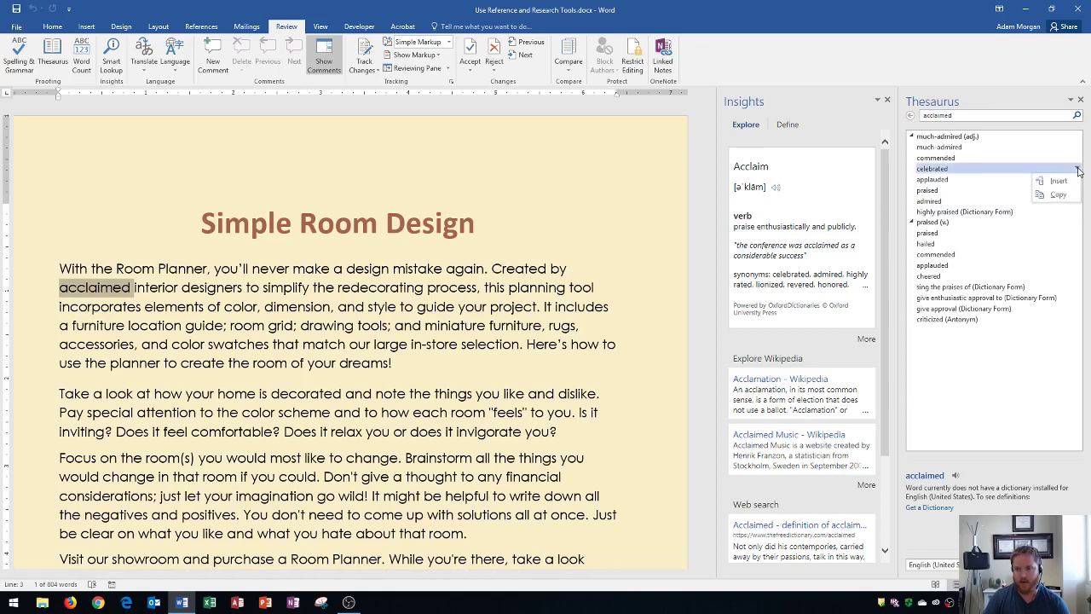
left_click(1060, 181)
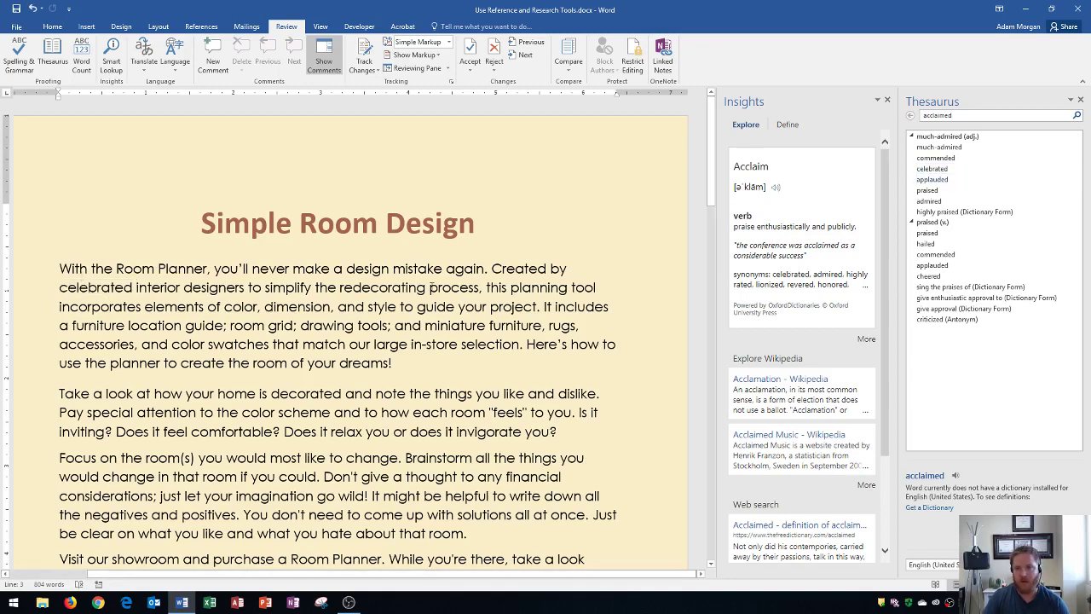
Step: Close the Thesaurus and Insights panes and place the cursor at the start of the title
left_click(1081, 101)
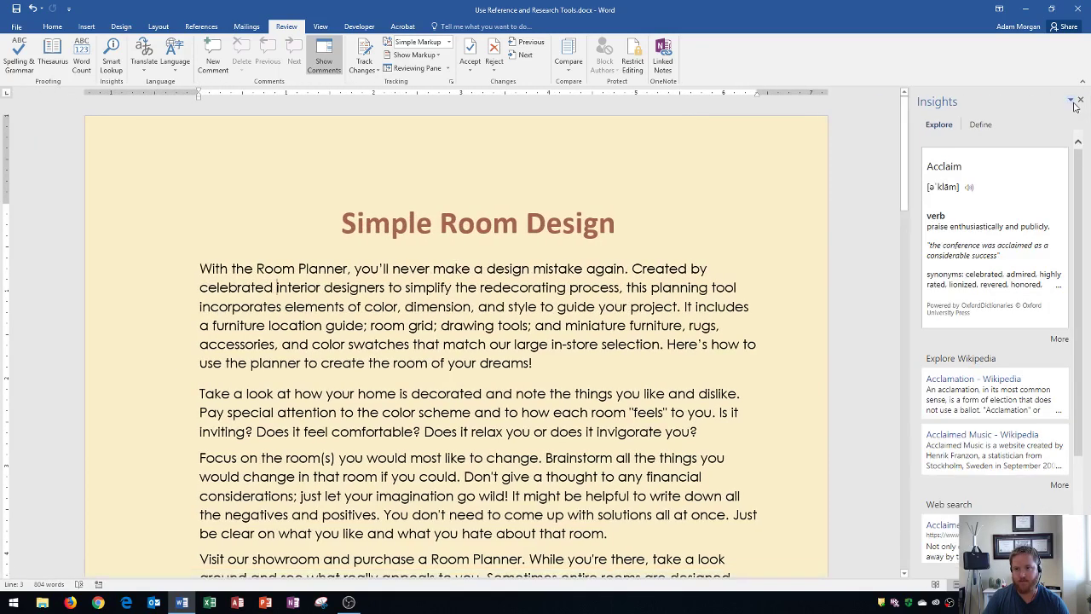
left_click(1082, 101)
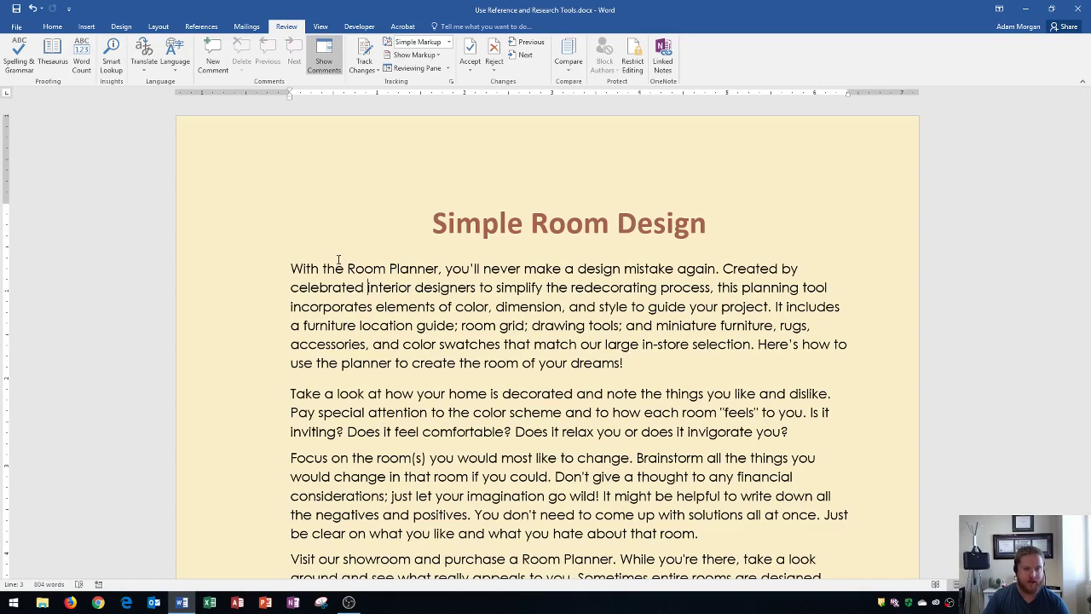
left_click(427, 223)
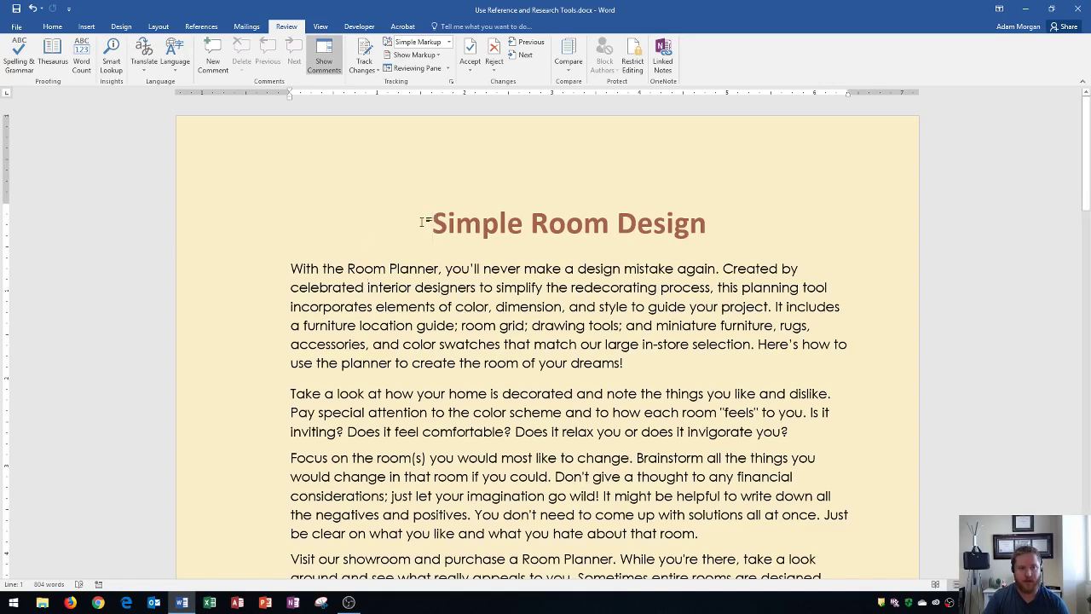
left_click(324, 64)
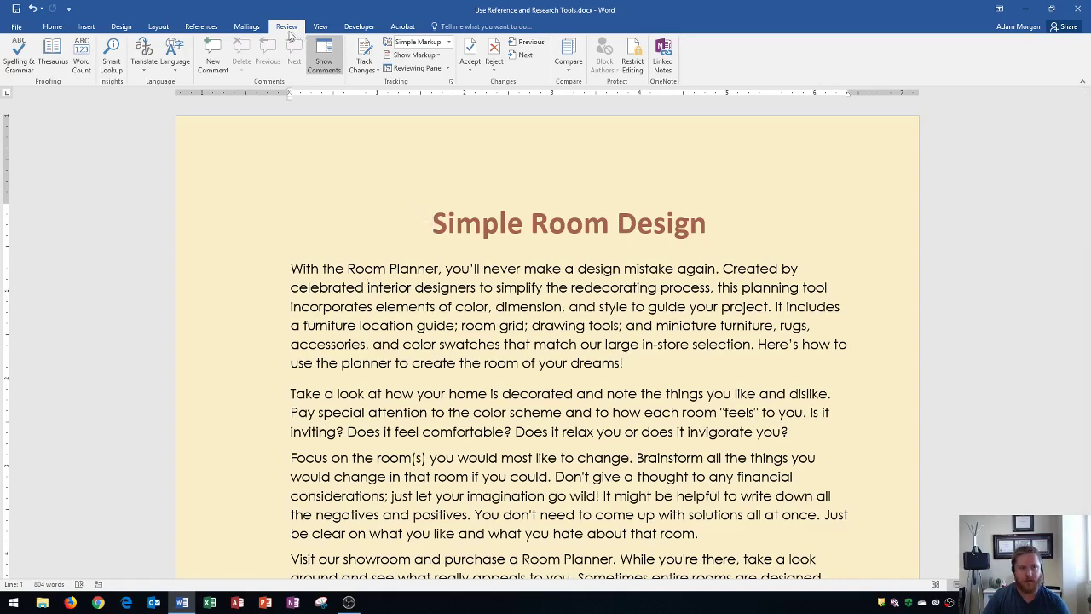
Step: Set French (France) as the target for both document translation and the Mini Translator
left_click(146, 63)
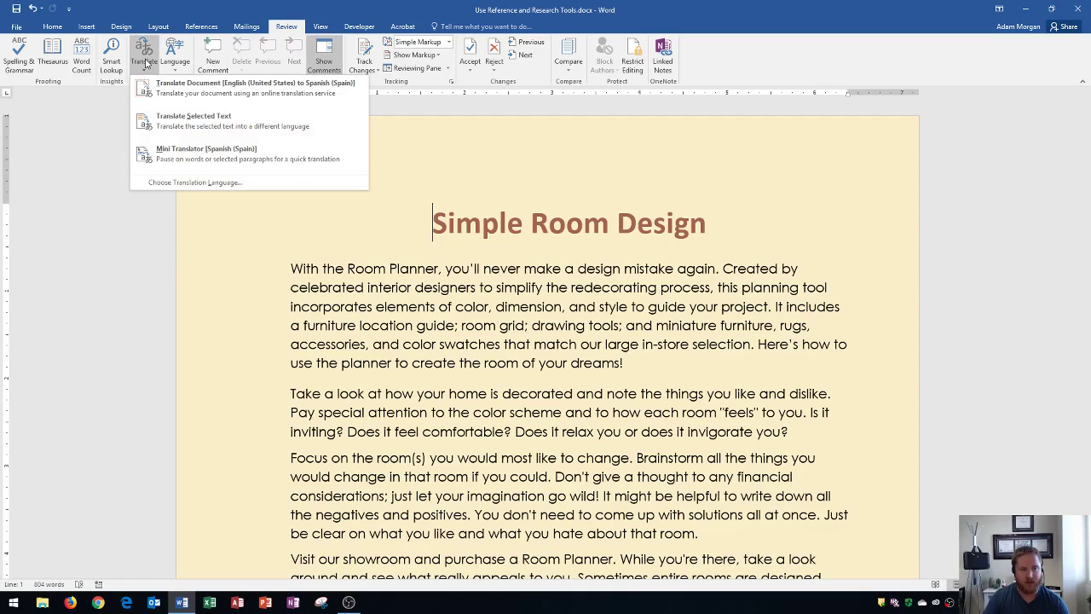
left_click(208, 184)
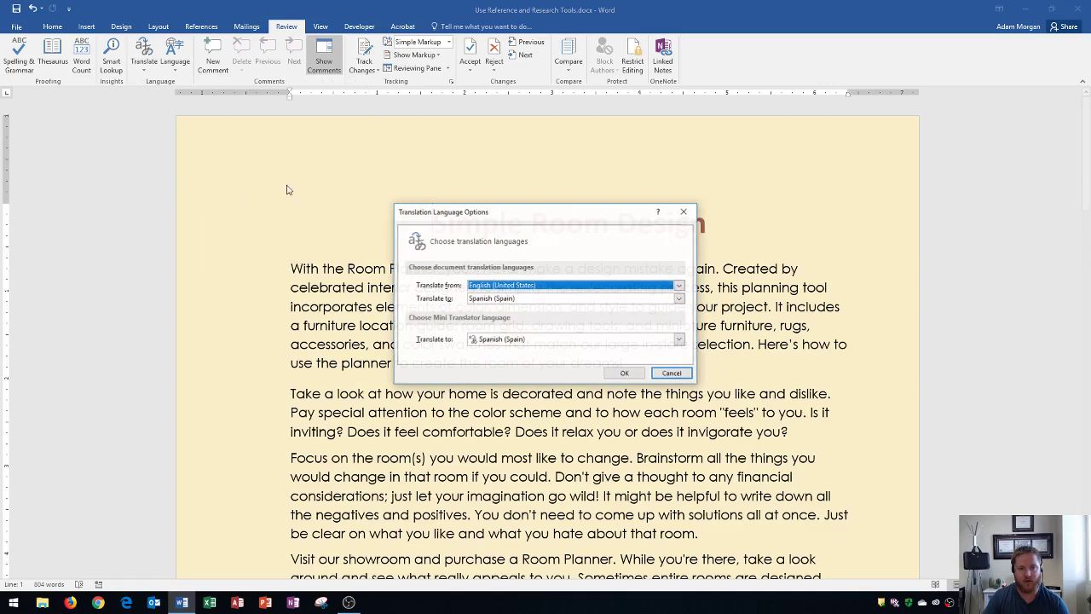
left_click_drag(520, 216, 514, 129)
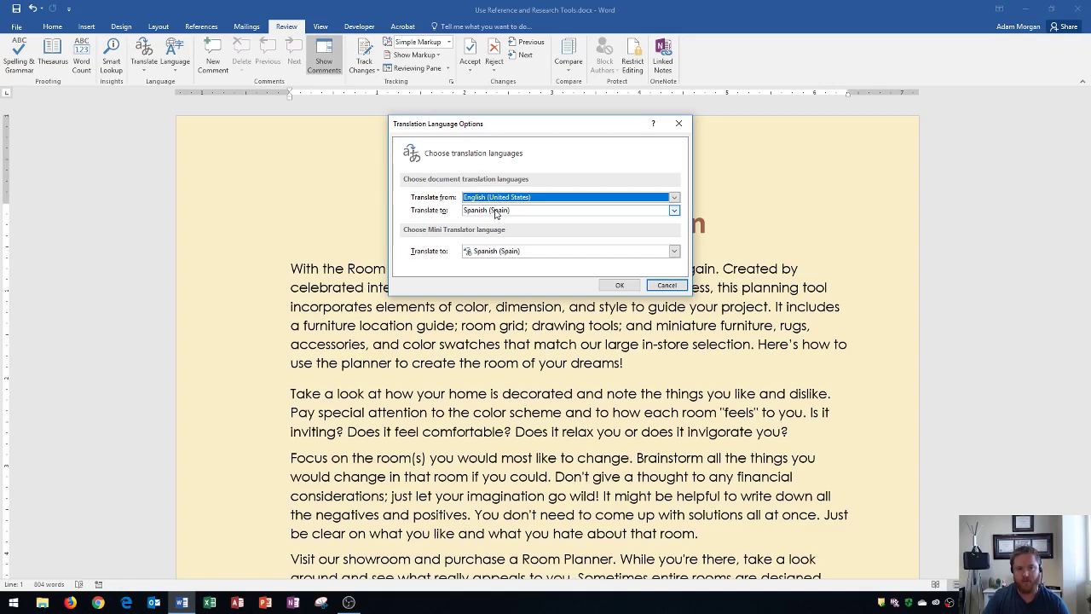
left_click(496, 212)
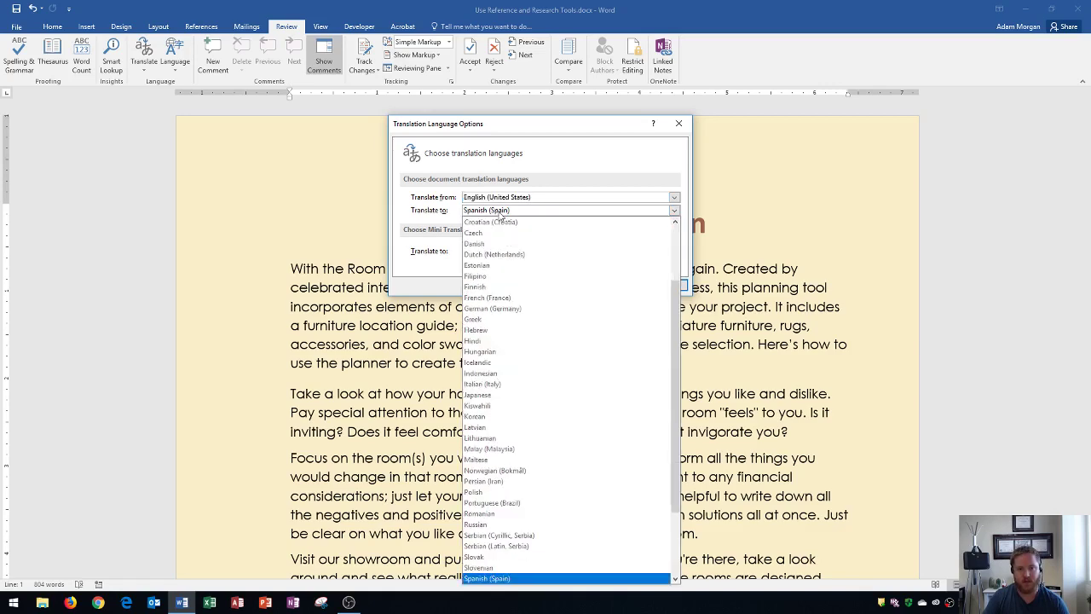
scroll(499, 267, "up", 3)
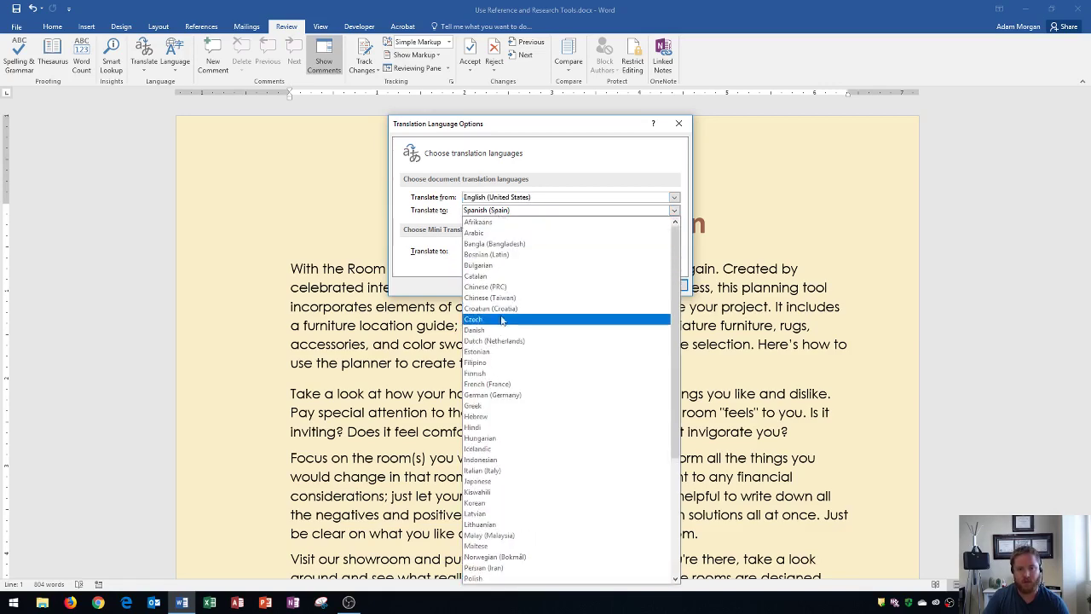
left_click(489, 385)
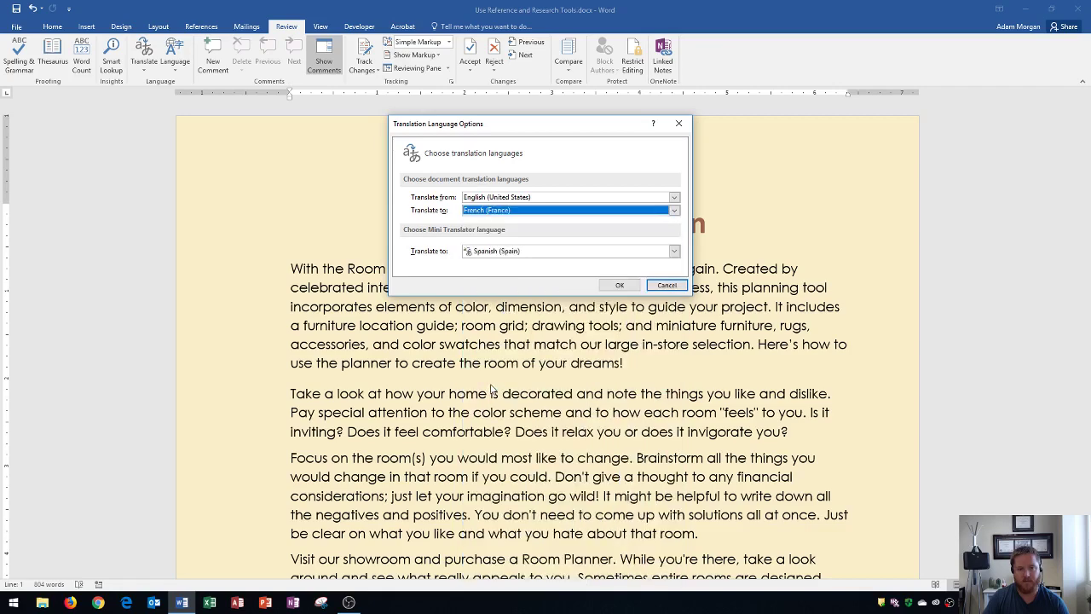
left_click(490, 252)
scroll(494, 341, "up", 10)
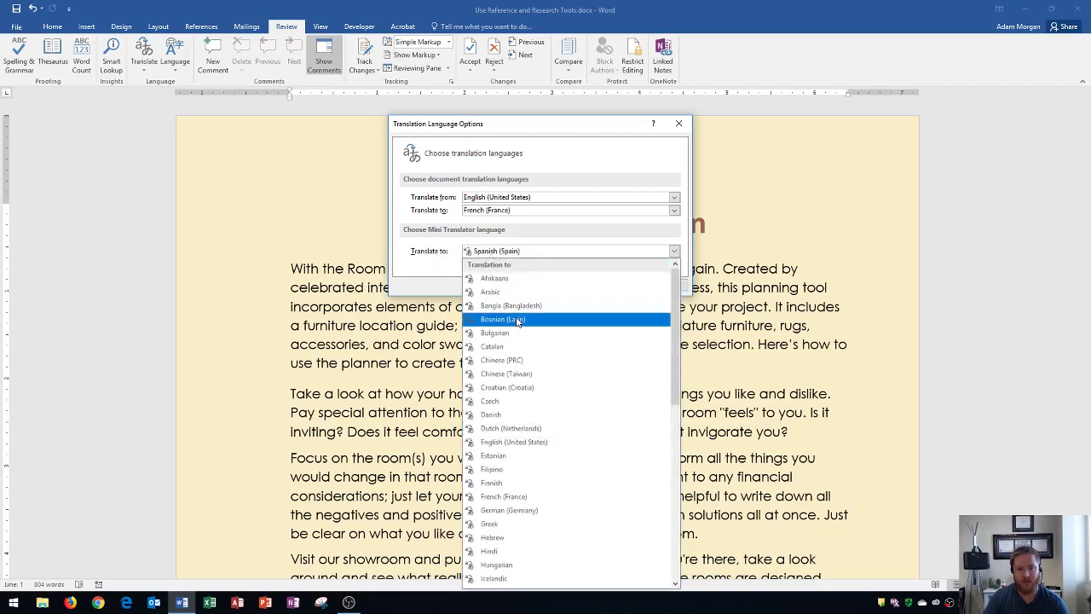
left_click(514, 501)
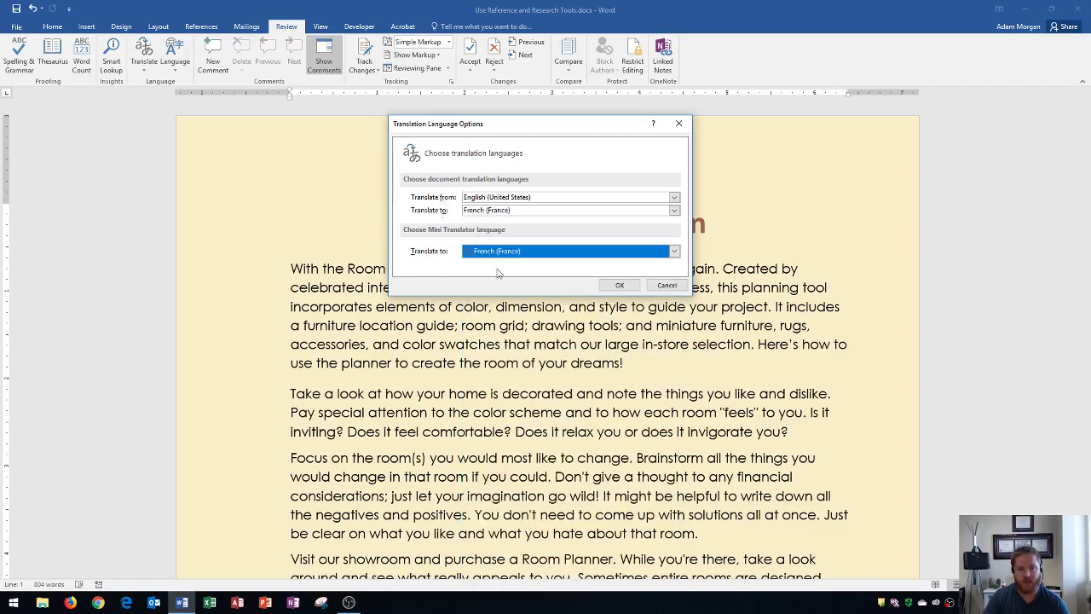
left_click(617, 285)
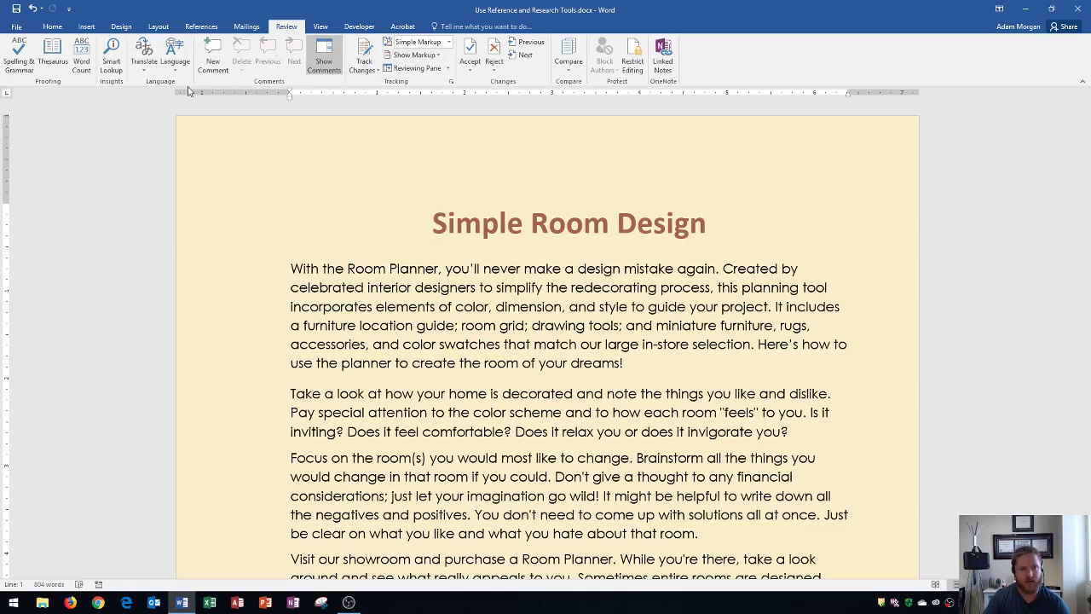
Step: Switch on the Mini Translator [French (France)] and accept its online-translation prompt
left_click(143, 74)
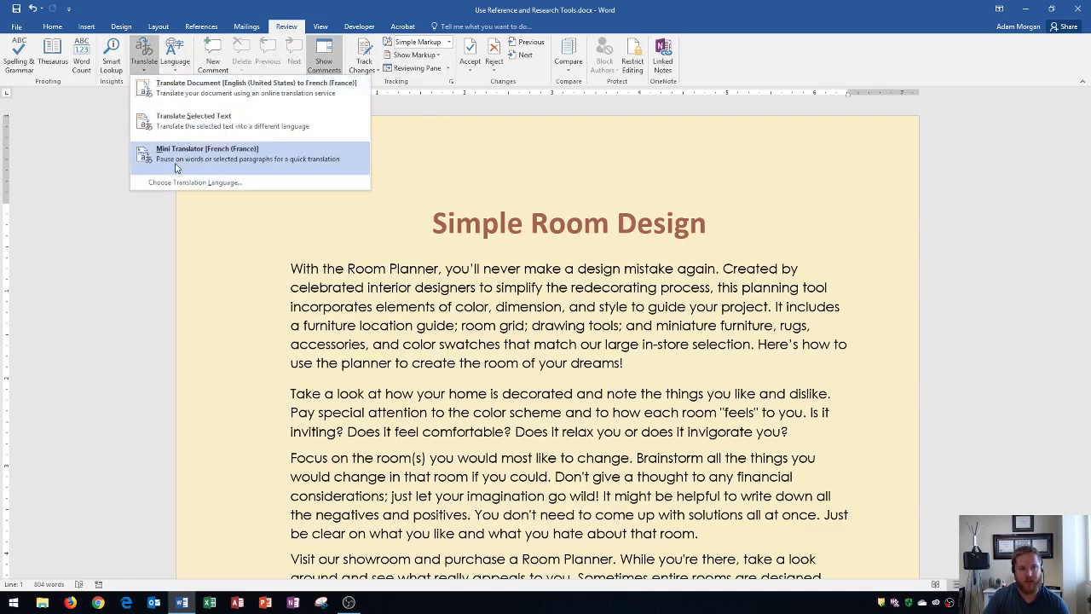
left_click(246, 154)
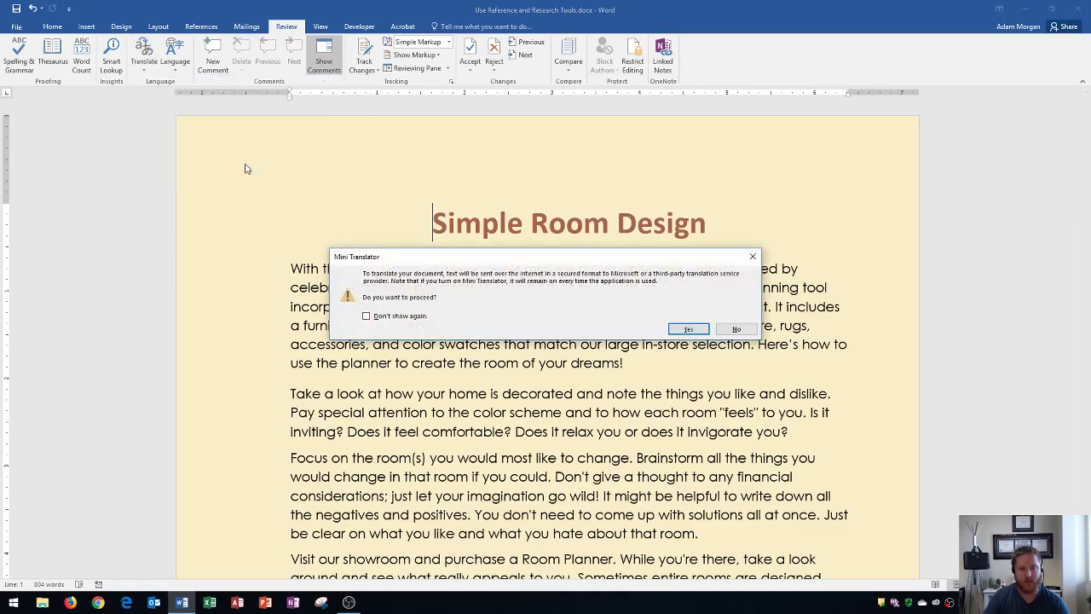
left_click(689, 330)
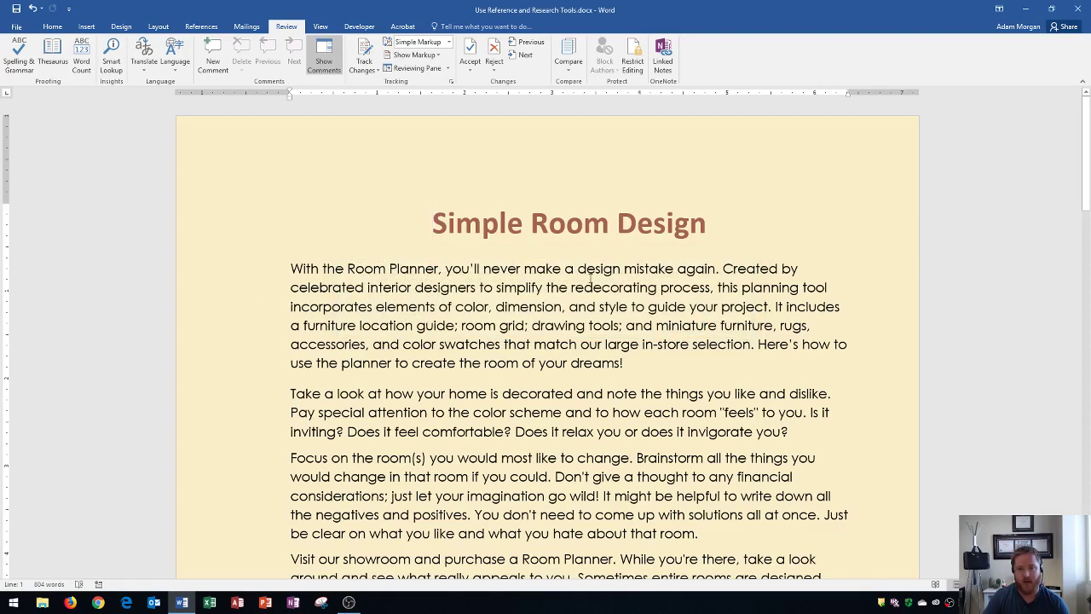
Step: Show the Bilingual Dictionary popup for 'mistake', listing erreur and faute
mouse_move(641, 270)
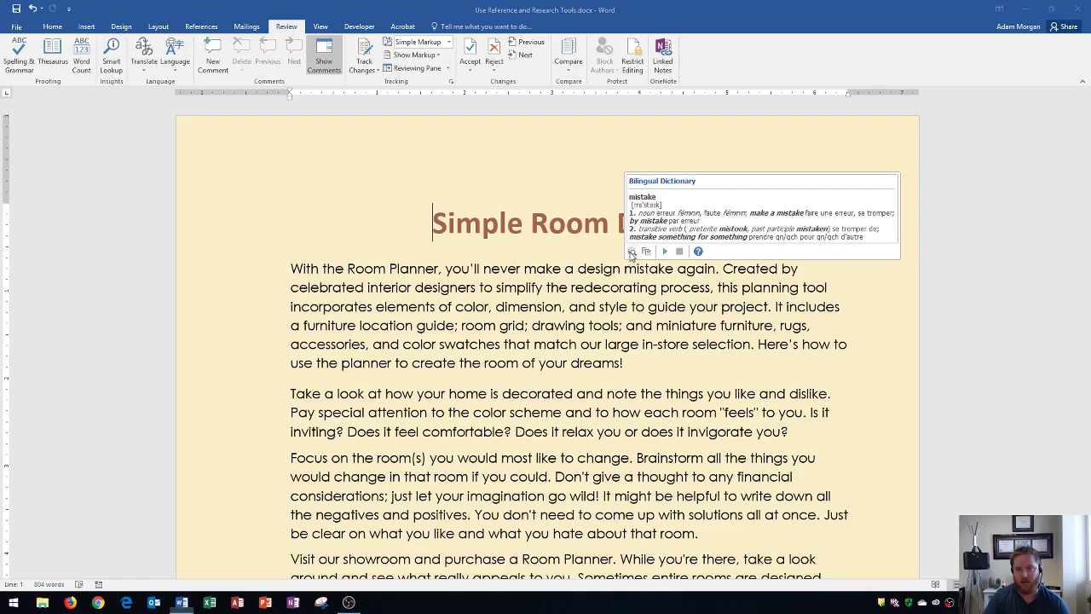
Step: Expand the 'mistake' translation into the Research pane, English (United States) to French (France)
left_click(631, 252)
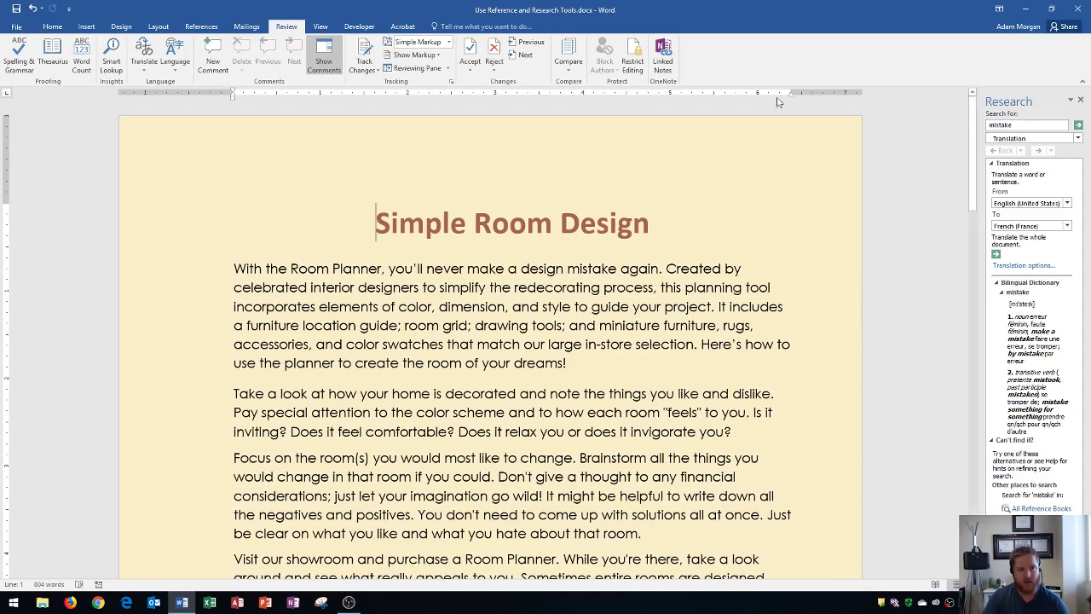
Step: Search the Office Store for 'translator' and add the Translator add-in
left_click(89, 28)
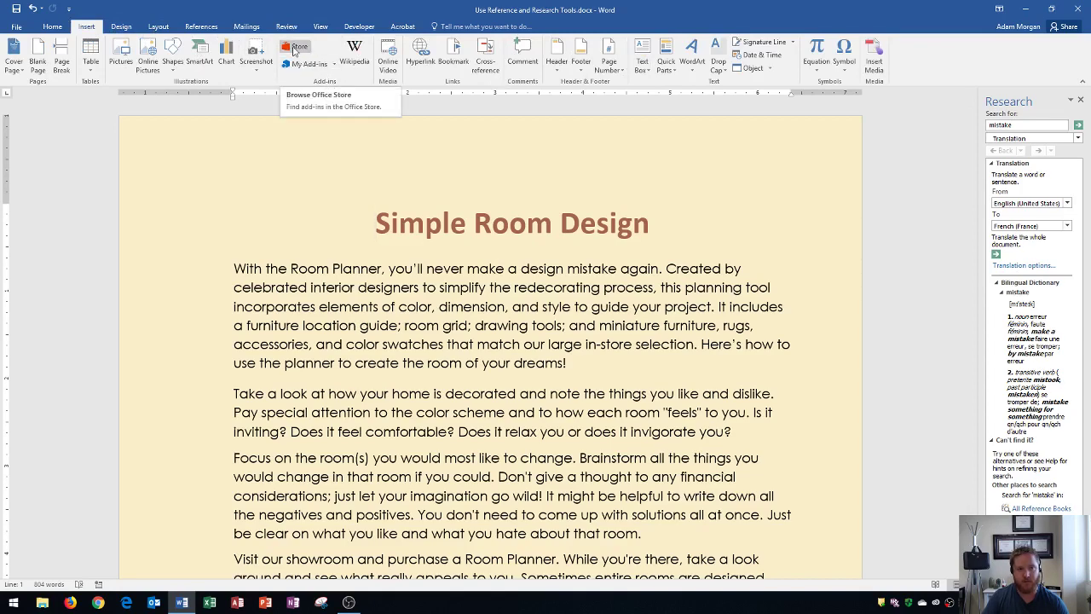
left_click(294, 49)
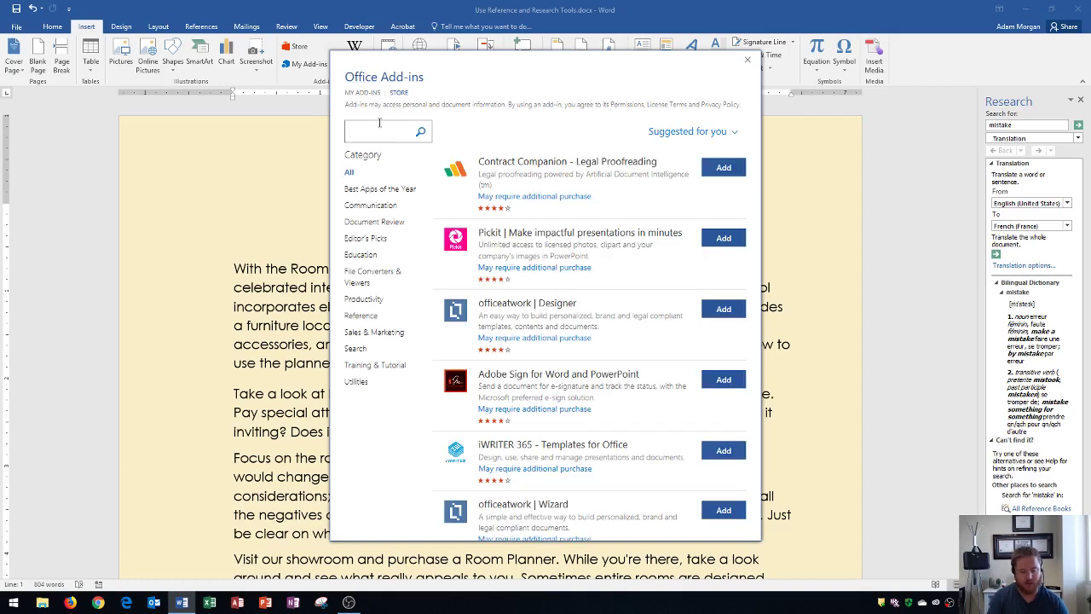
type("translator")
key("Return")
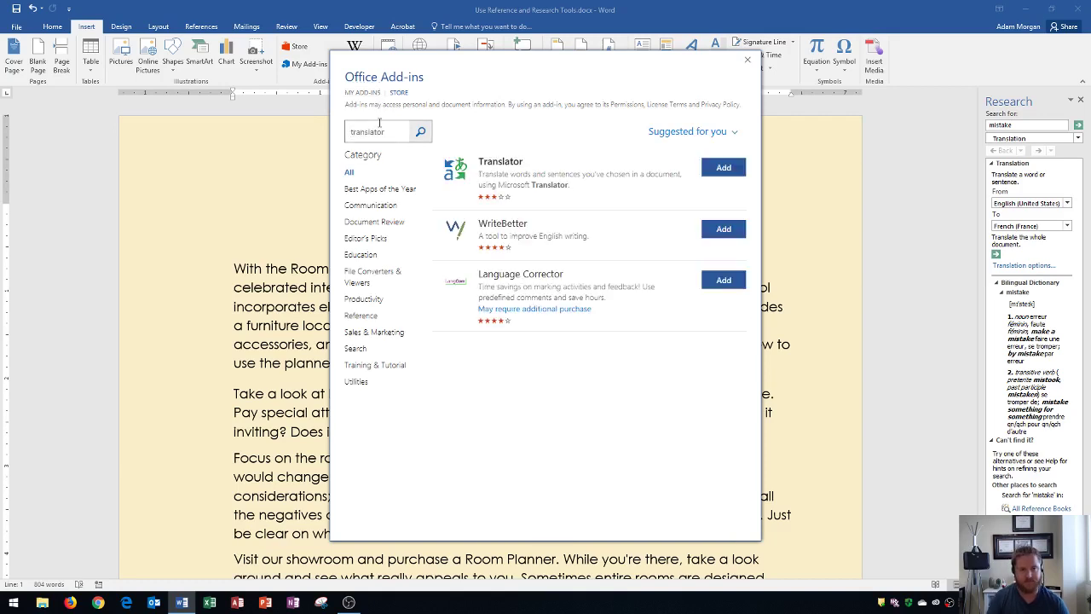
left_click(622, 186)
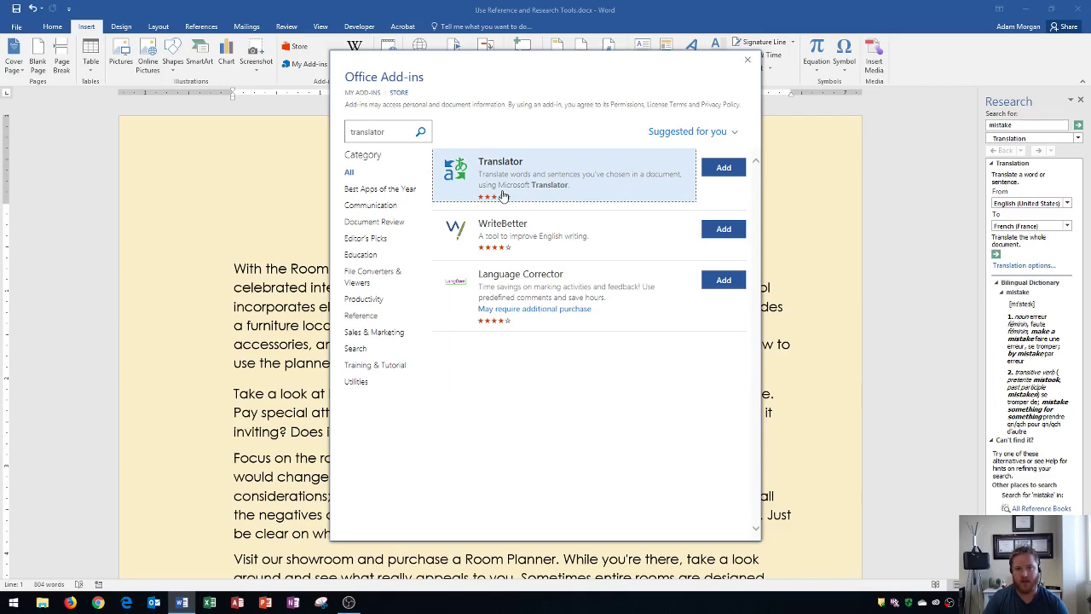
left_click(738, 170)
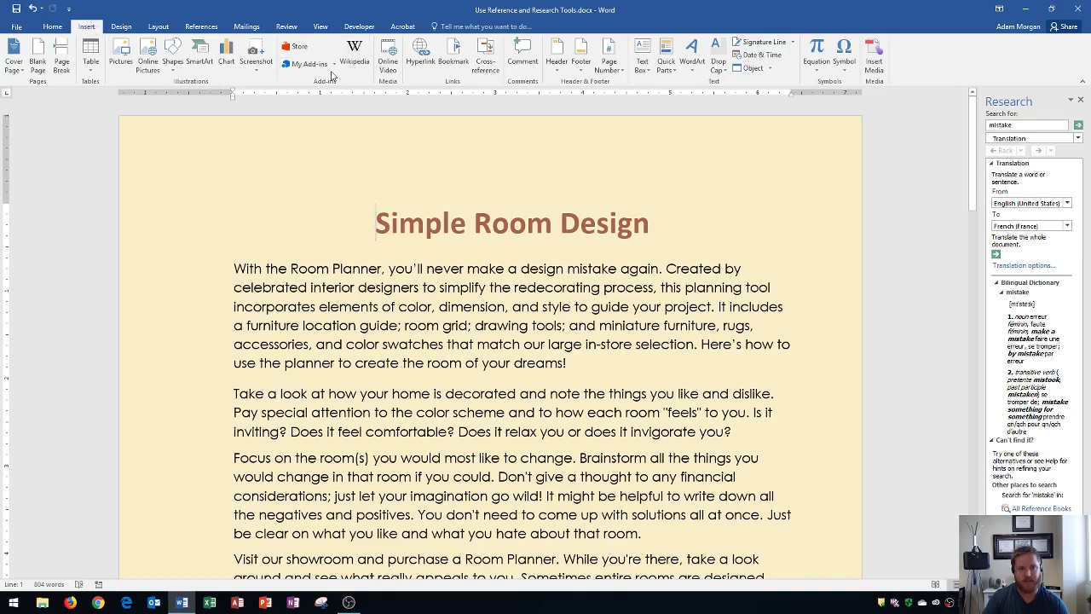
Step: Launch the Translator add-in and insert 'erreur' in place of 'mistake' in the first sentence
left_click(334, 65)
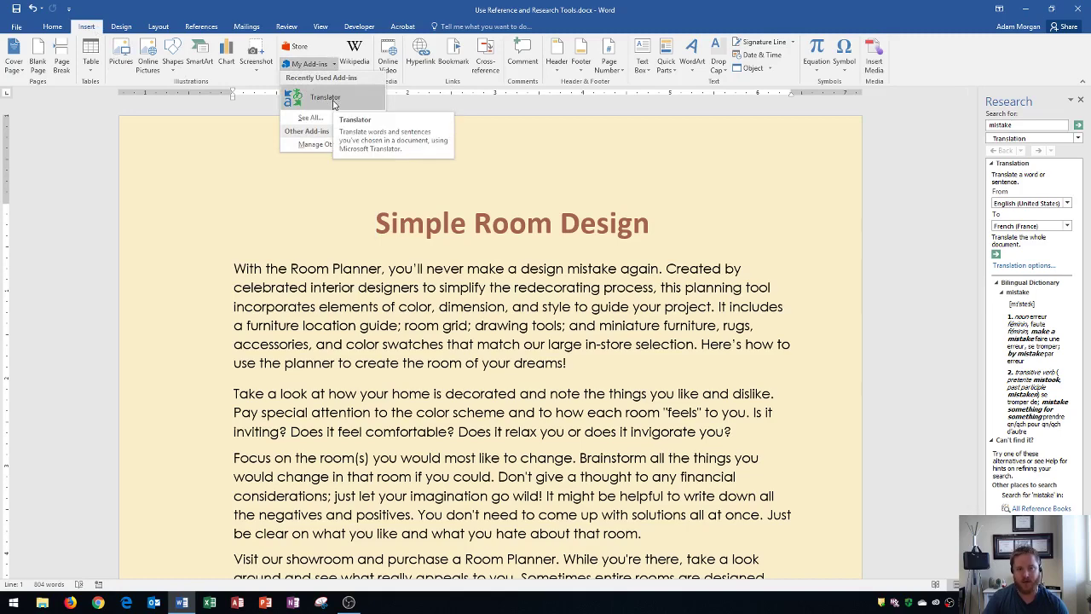
left_click(325, 98)
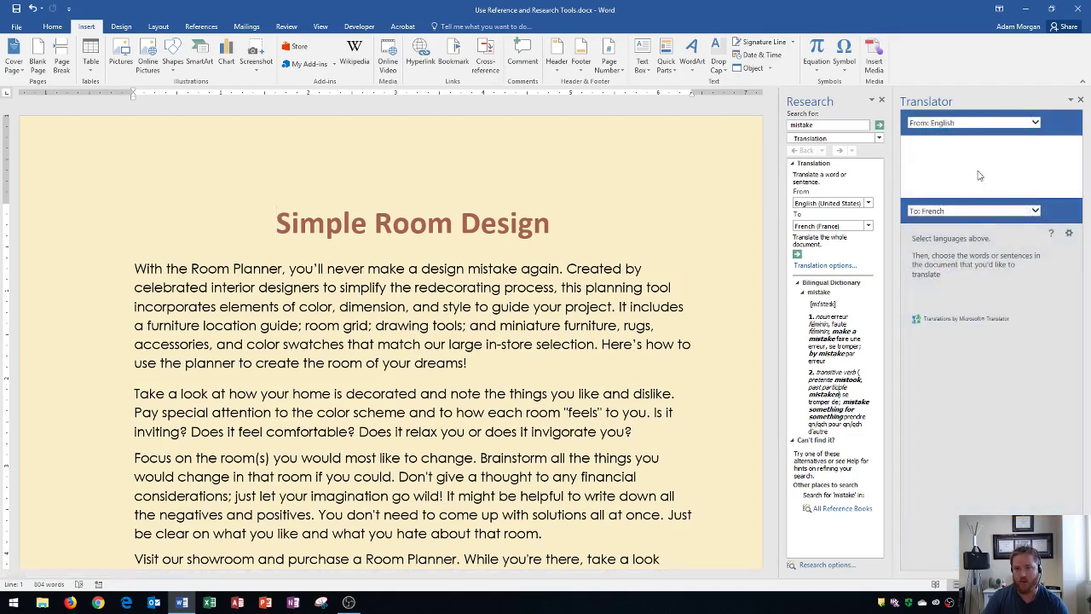
double_click(490, 268)
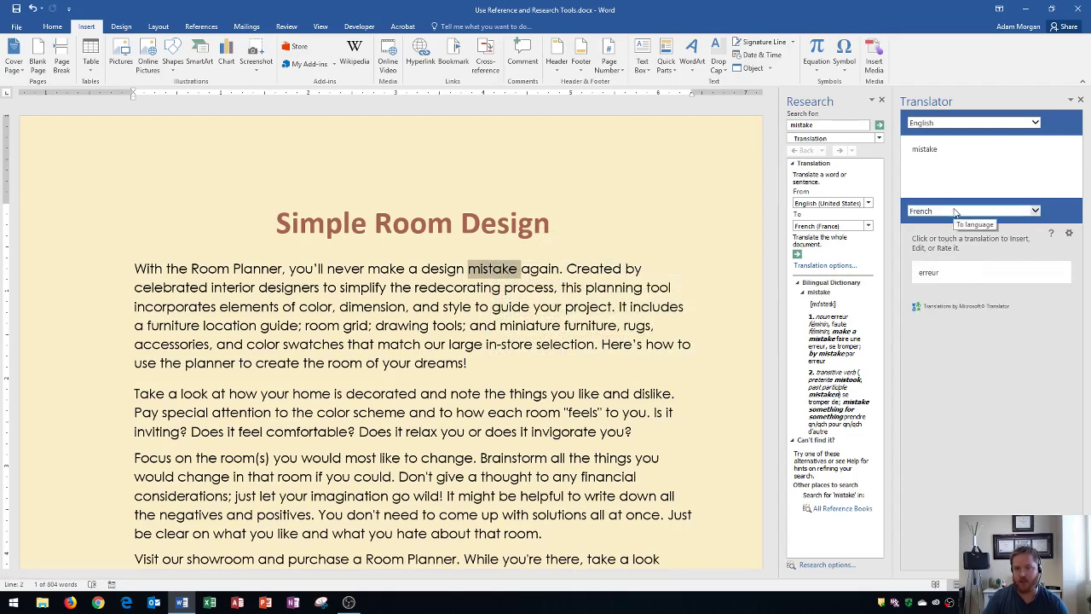
left_click(951, 272)
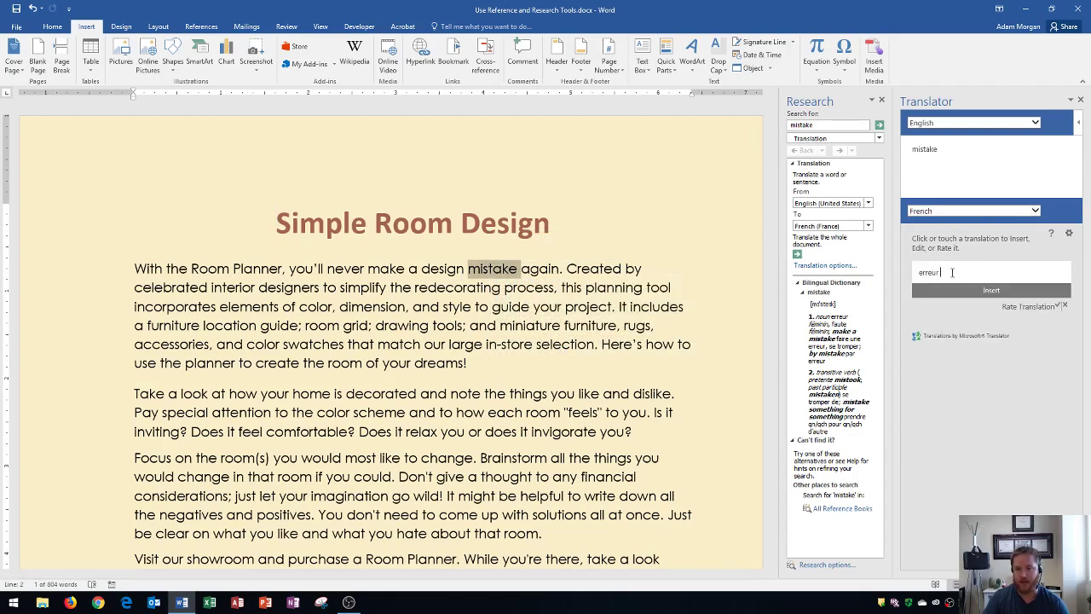
left_click(991, 291)
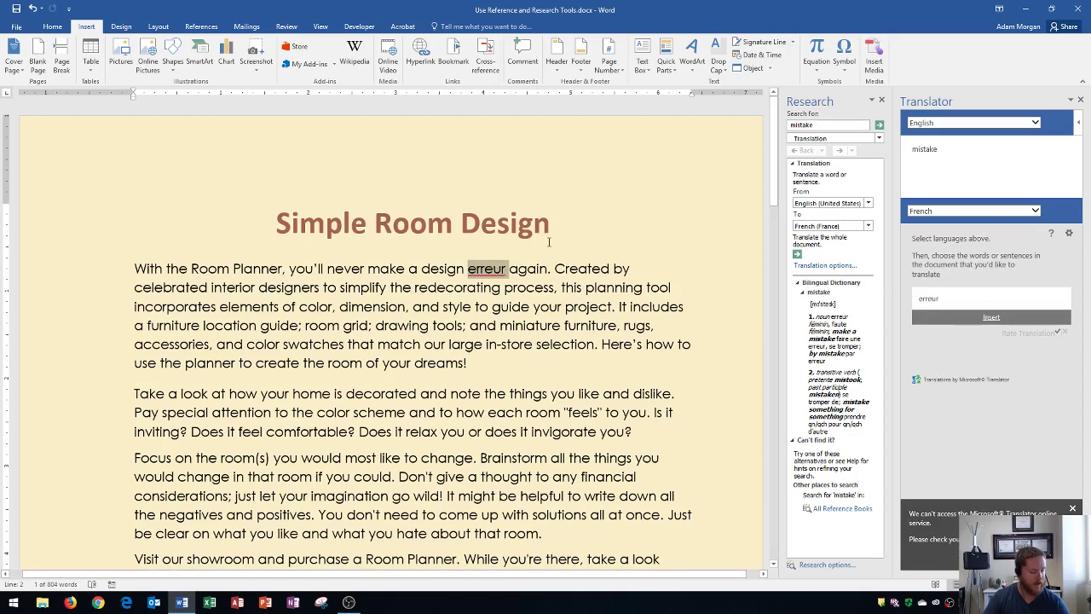
Step: Close the Translator and Research panes, then send the whole document for English-to-French machine translation
left_click(1081, 100)
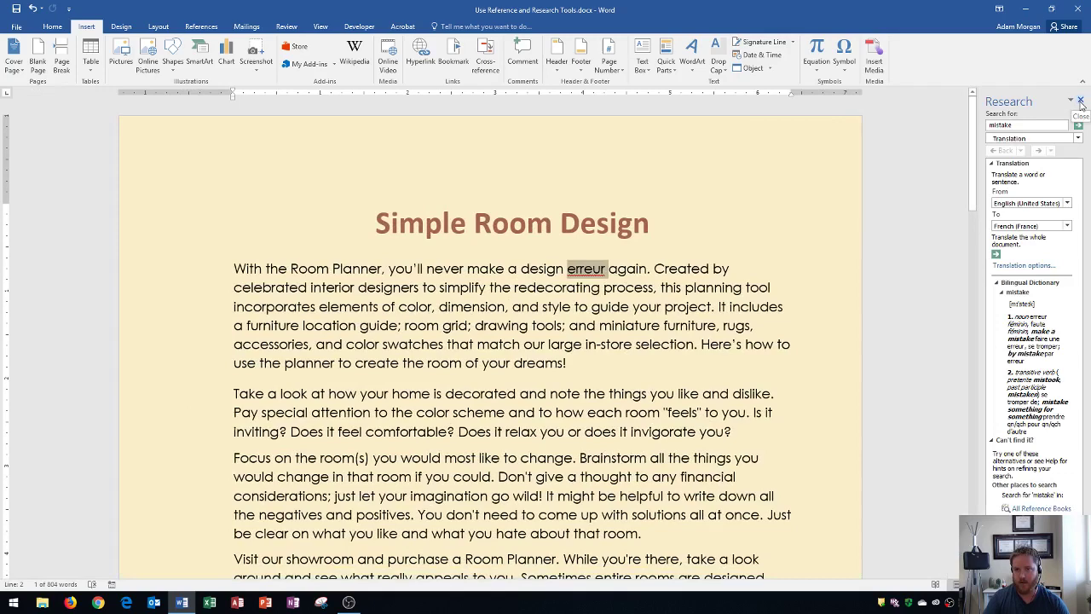
left_click(1081, 101)
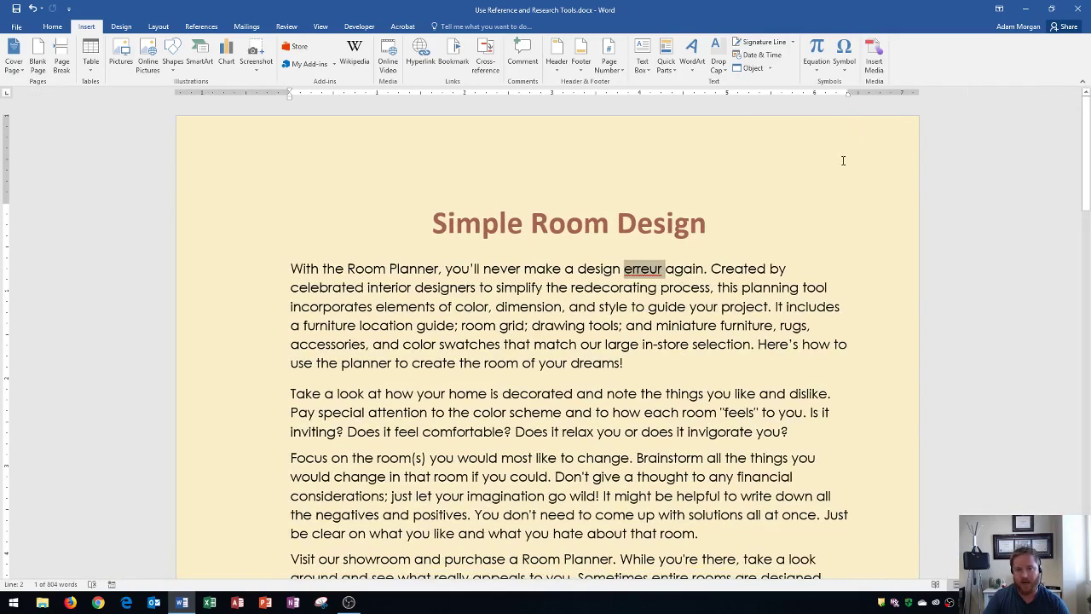
mouse_move(449, 214)
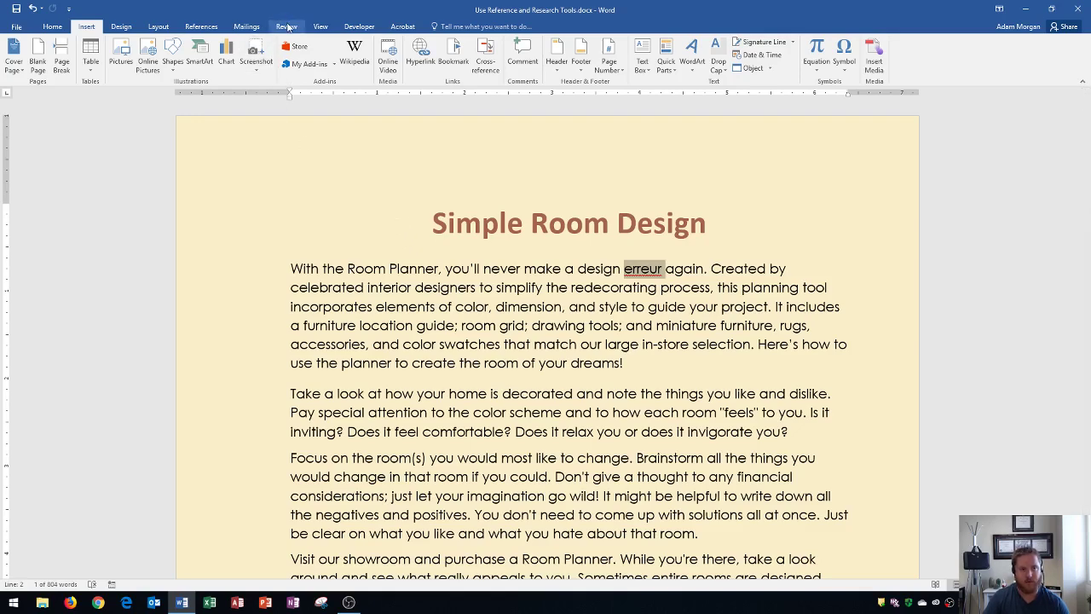
left_click(286, 26)
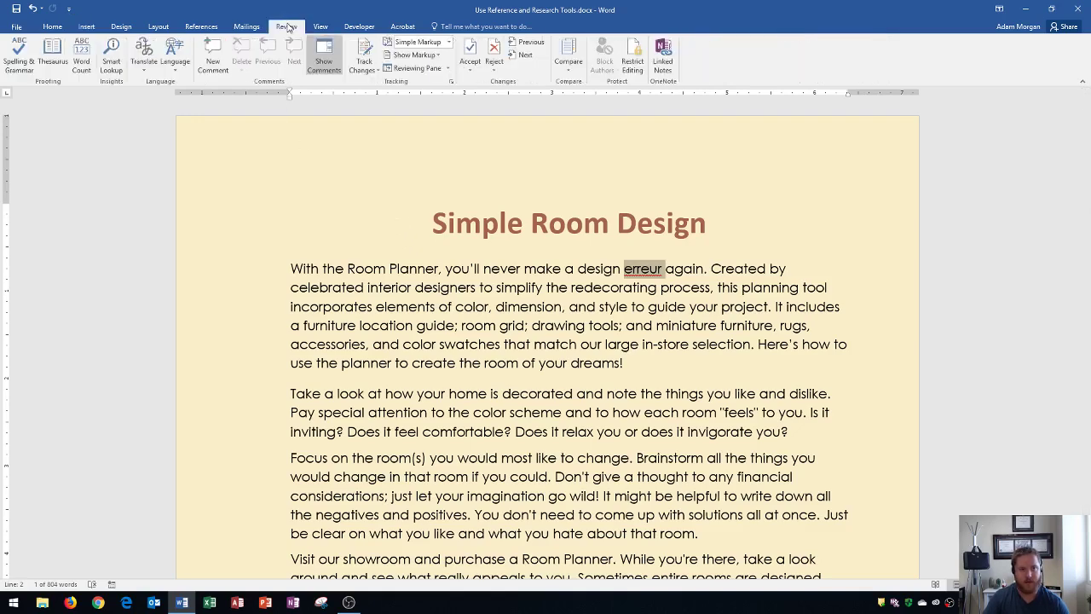
left_click(145, 63)
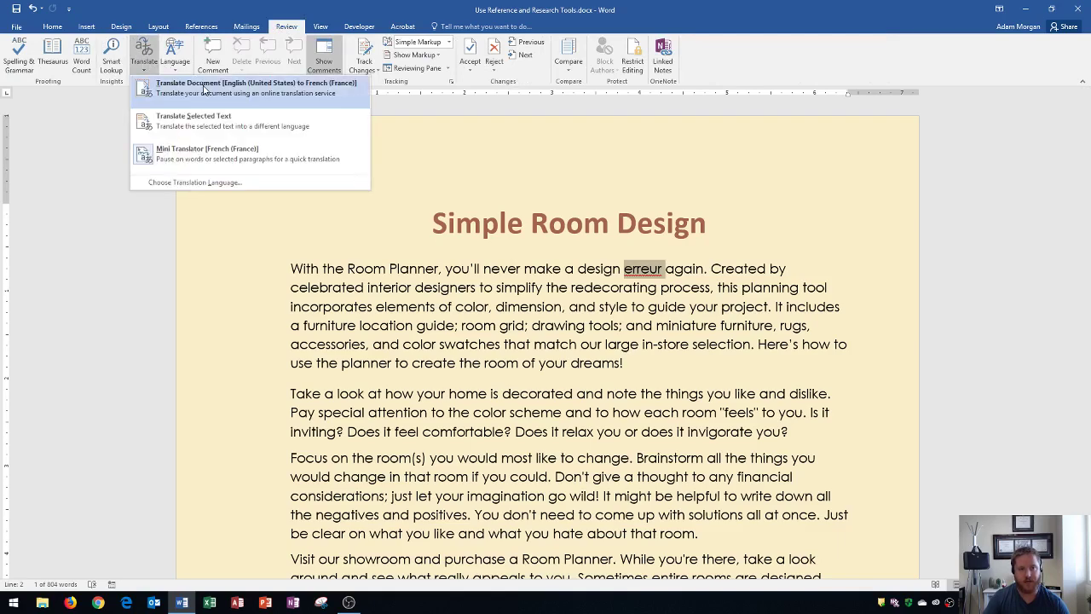
left_click(227, 92)
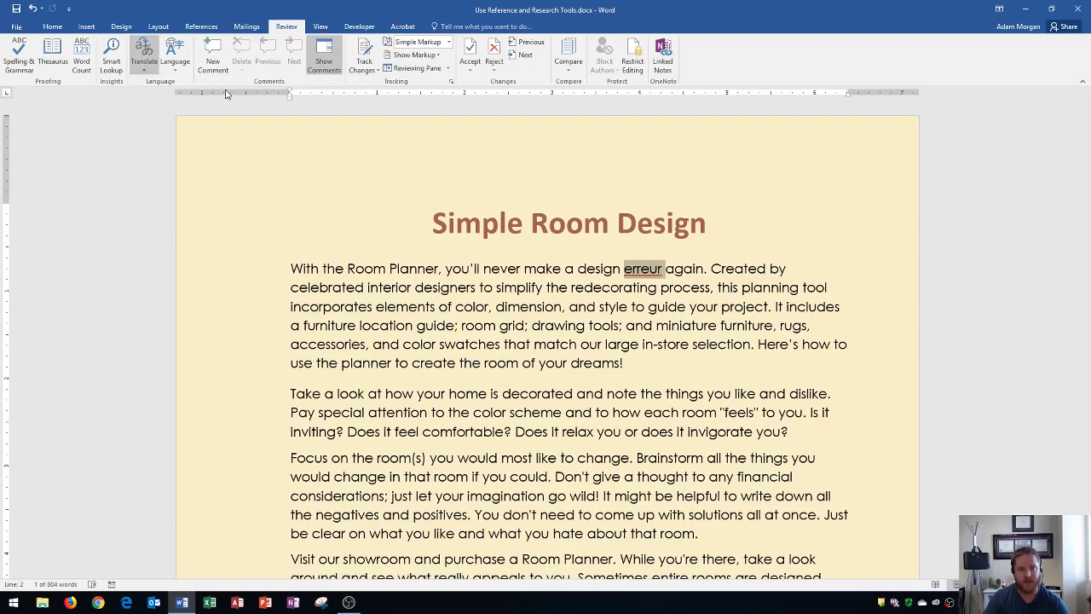
left_click(687, 329)
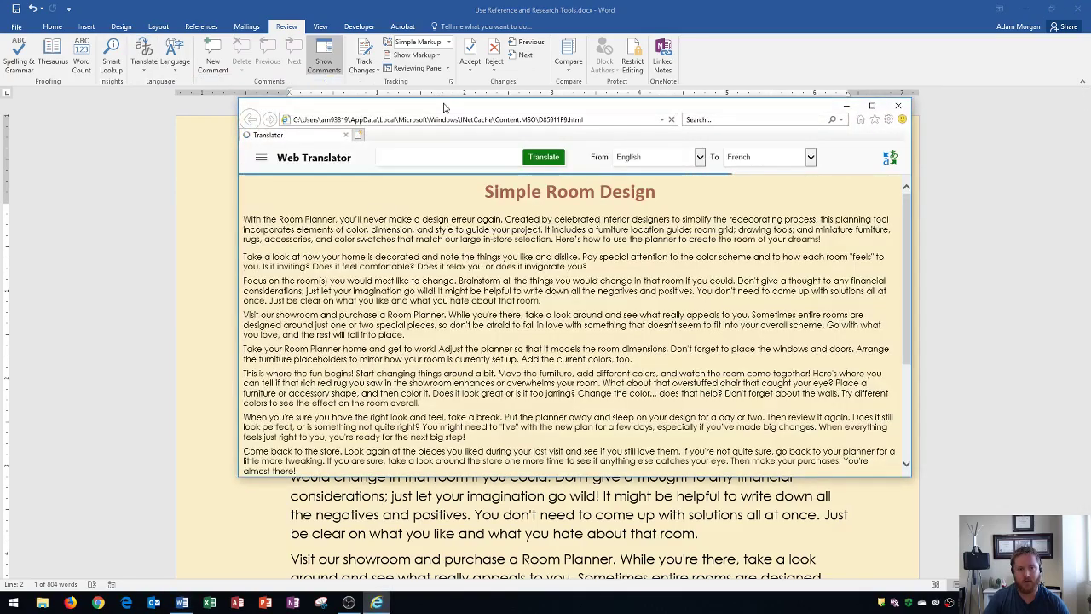
Step: Maximize the Web Translator window and briefly highlight the French-translated middle paragraphs
double_click(444, 106)
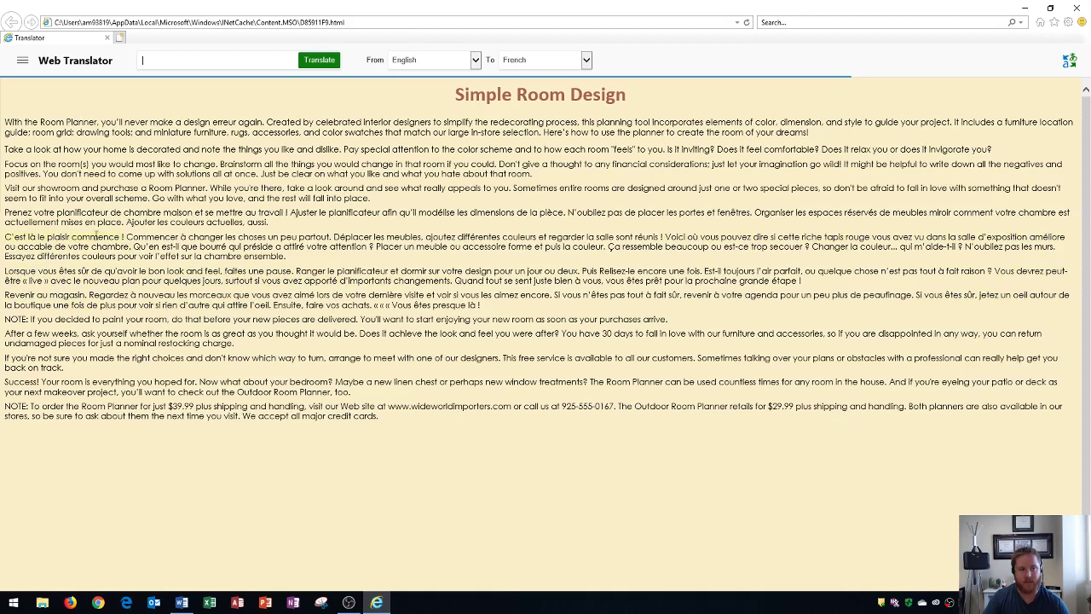
mouse_move(5, 243)
left_click_drag(7, 237, 484, 442)
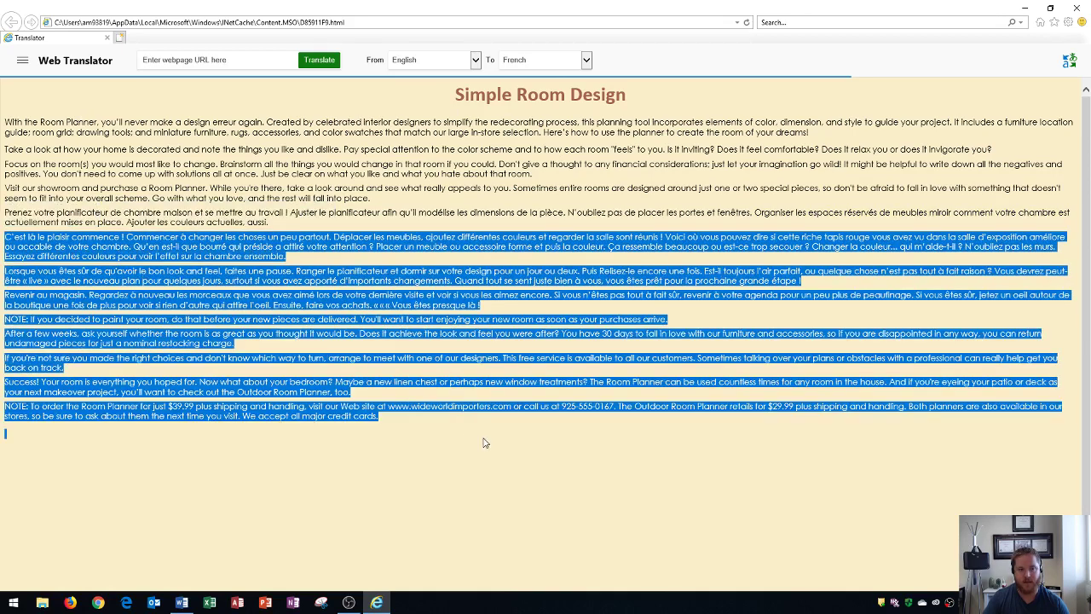
left_click(454, 444)
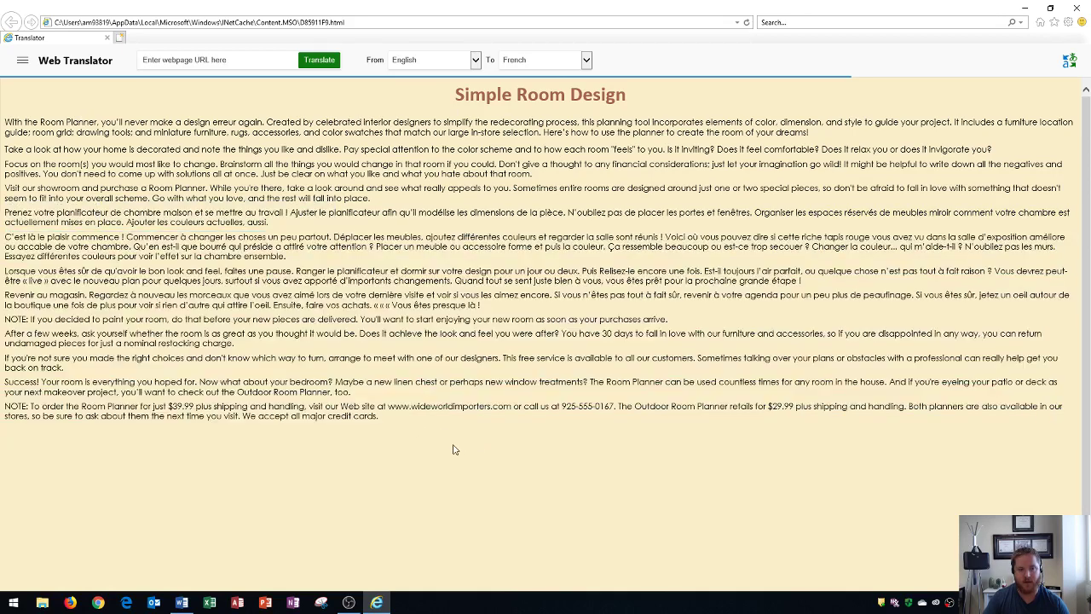
Step: Close the Web Translator browser window to return to the 'Simple Room Design' Word document
left_click(1076, 9)
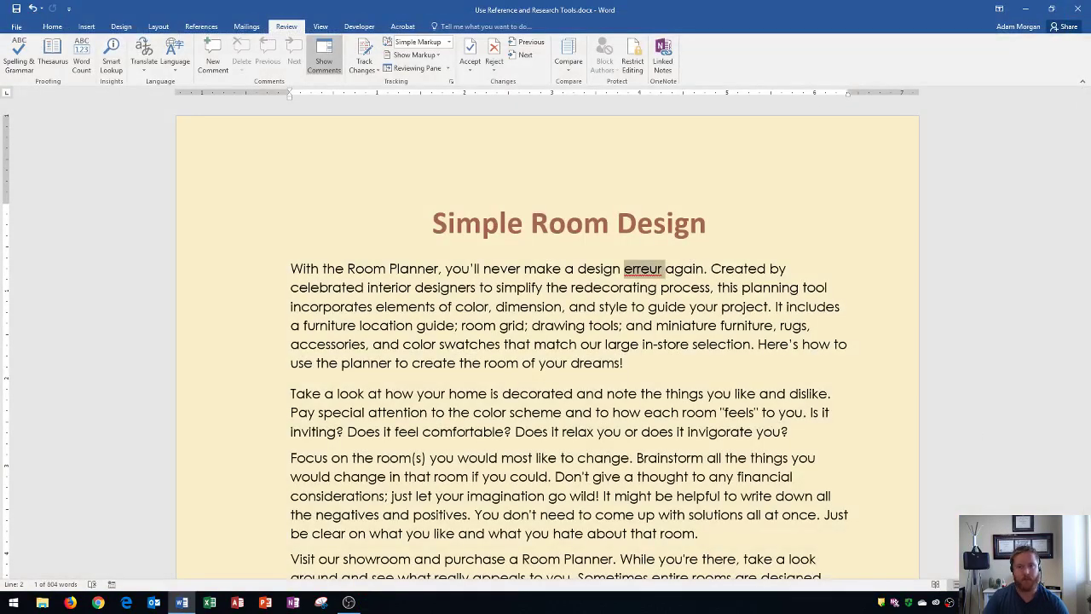